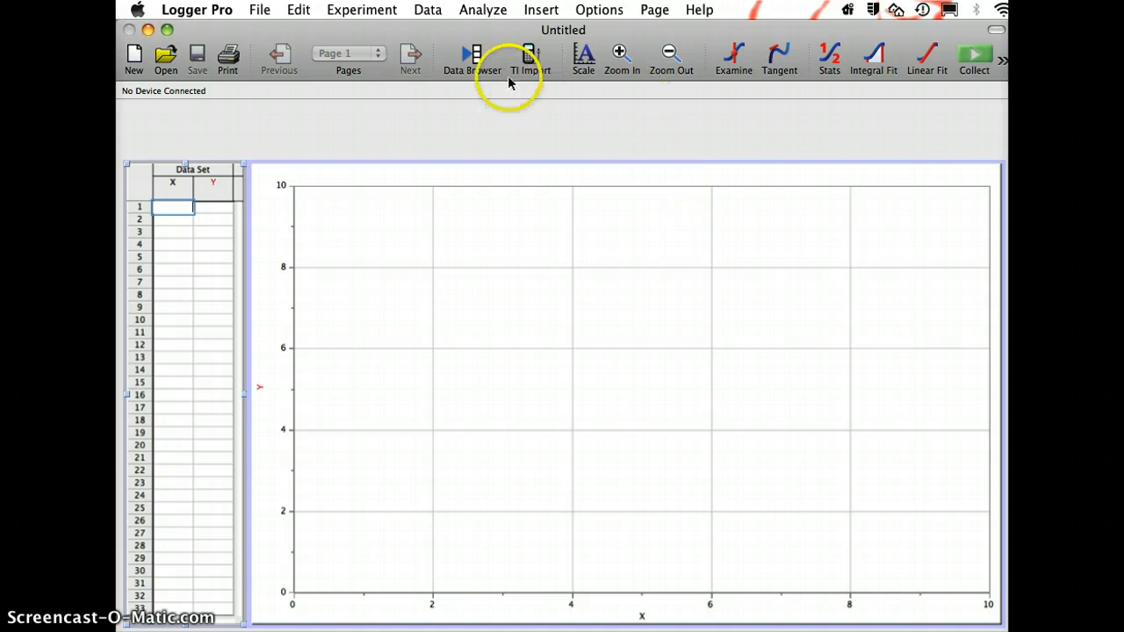
- Start inserting a movie and browse from Documents through 1_Year 2012-2013, 02_Classes, the computational modelling class and its Unit 2 Videos to Ball Throw
left_click(541, 11)
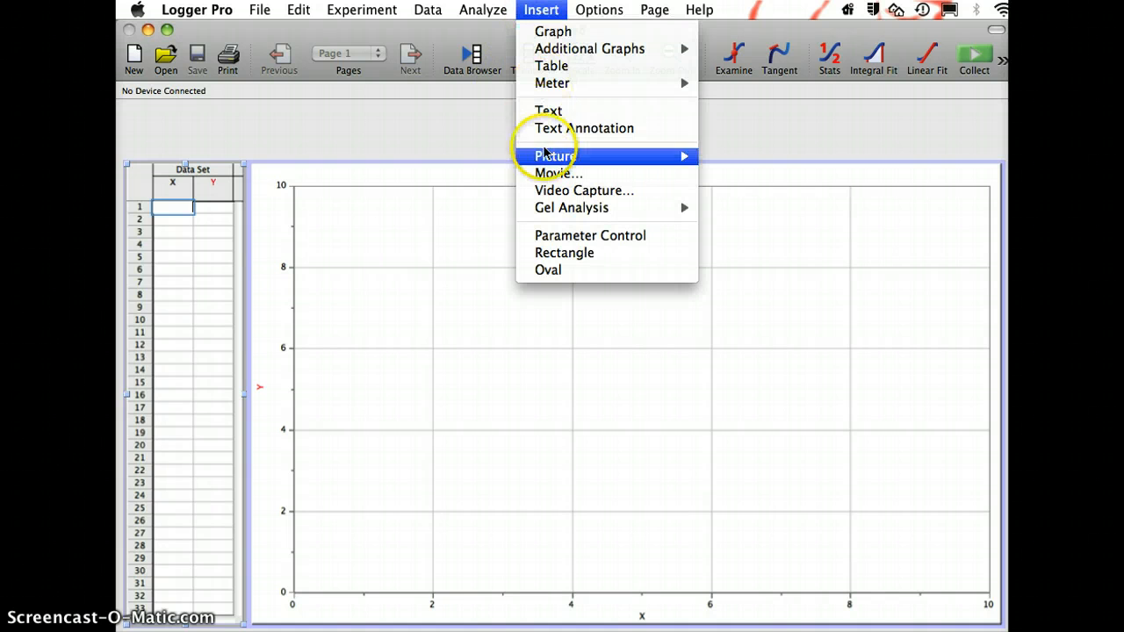
left_click(544, 173)
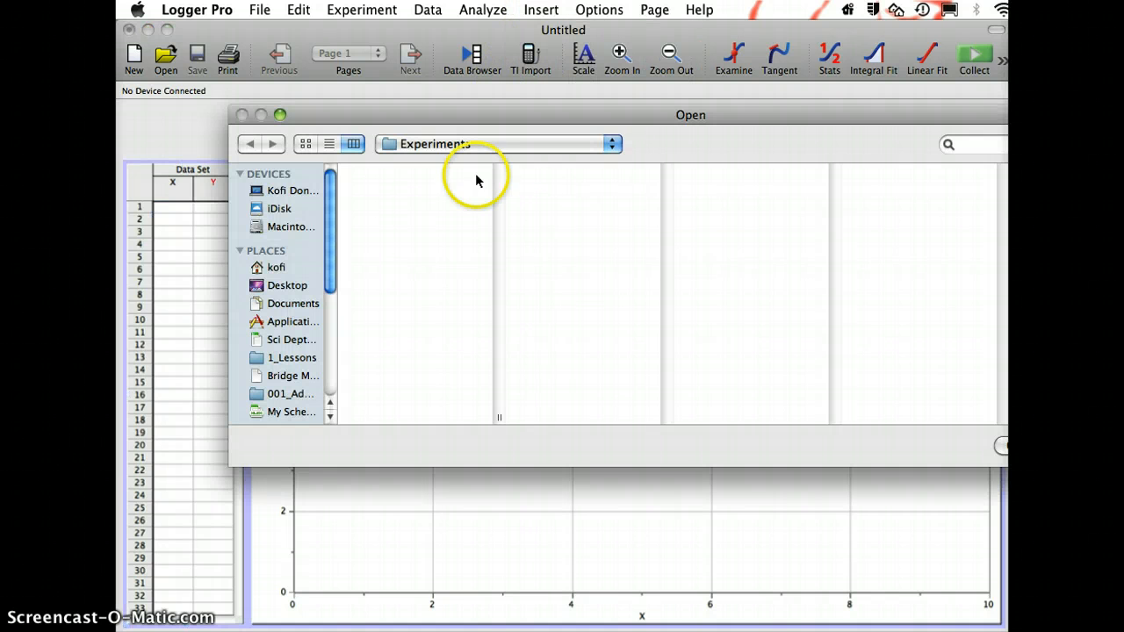
left_click(288, 303)
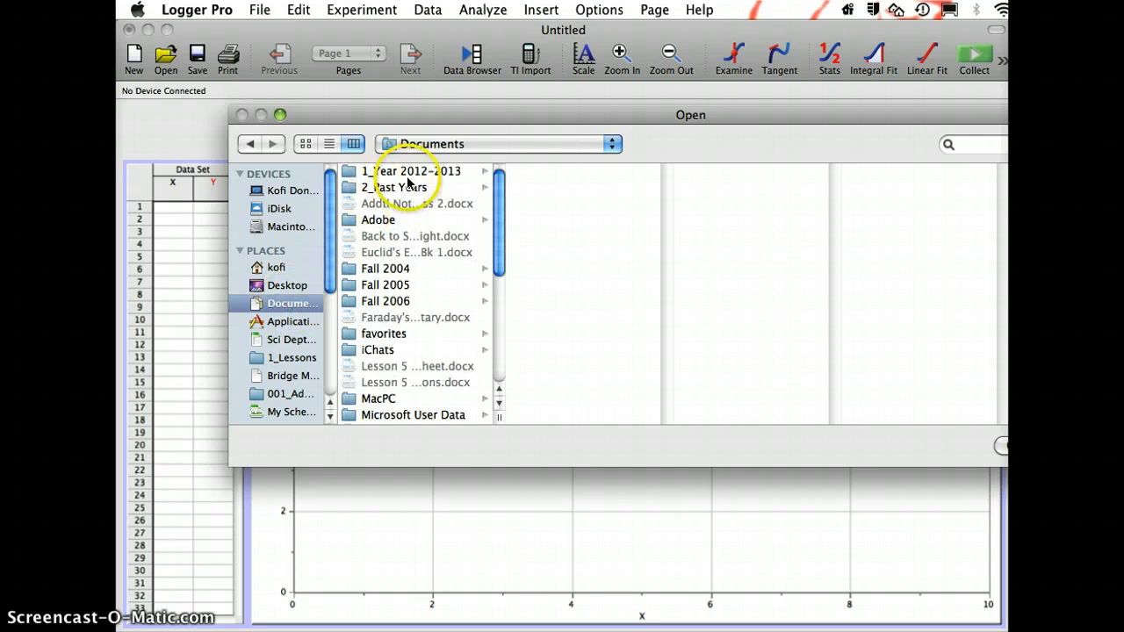
left_click(406, 172)
left_click(549, 219)
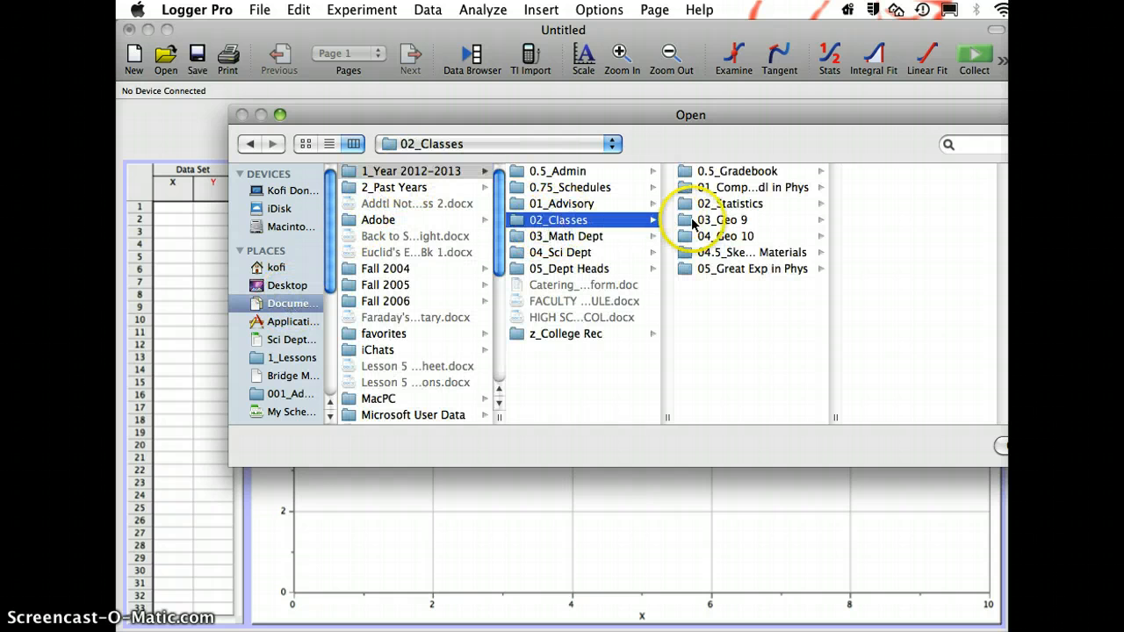
left_click(805, 190)
left_click(896, 220)
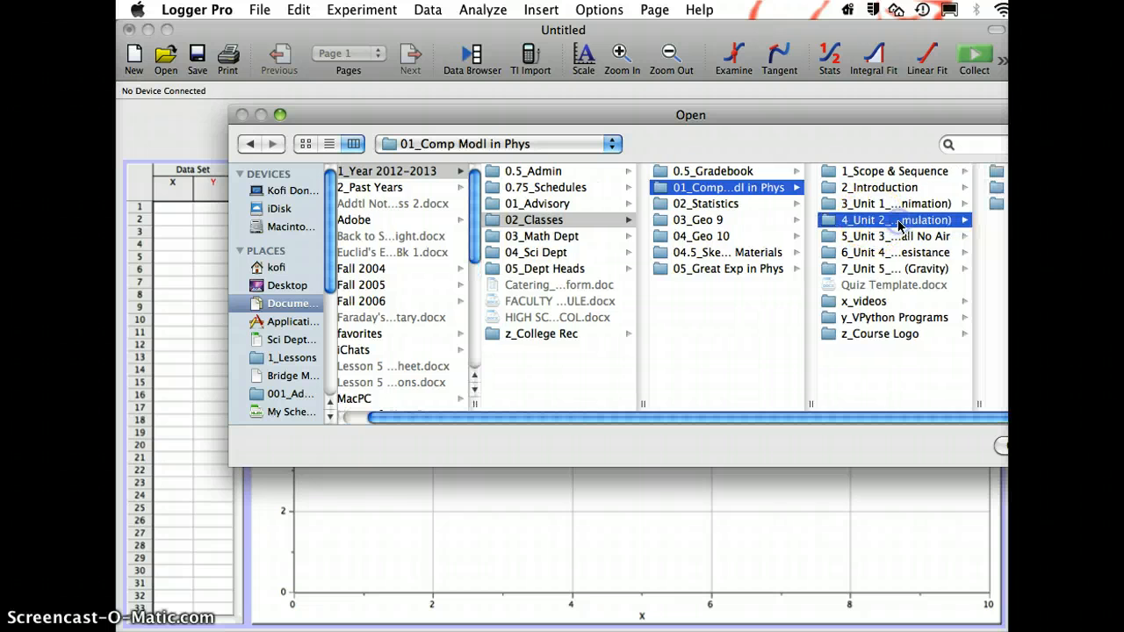
left_click(997, 208)
left_click(1002, 173)
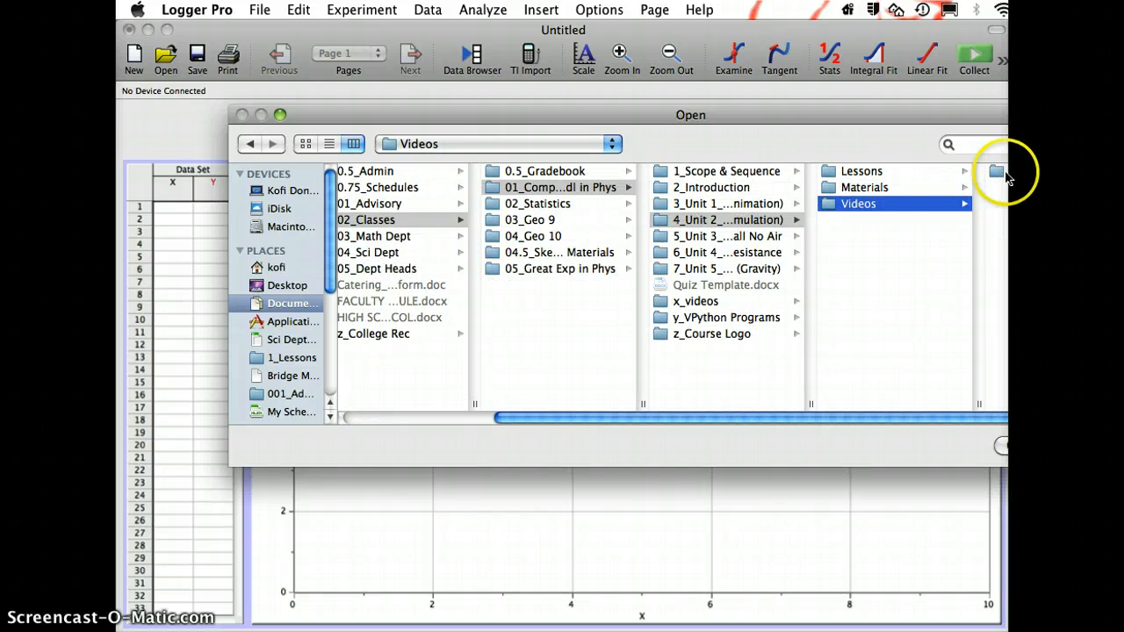
- Insert the first AVI movie listed in the Ball Throw folder
left_click_drag(995, 108, 494, 113)
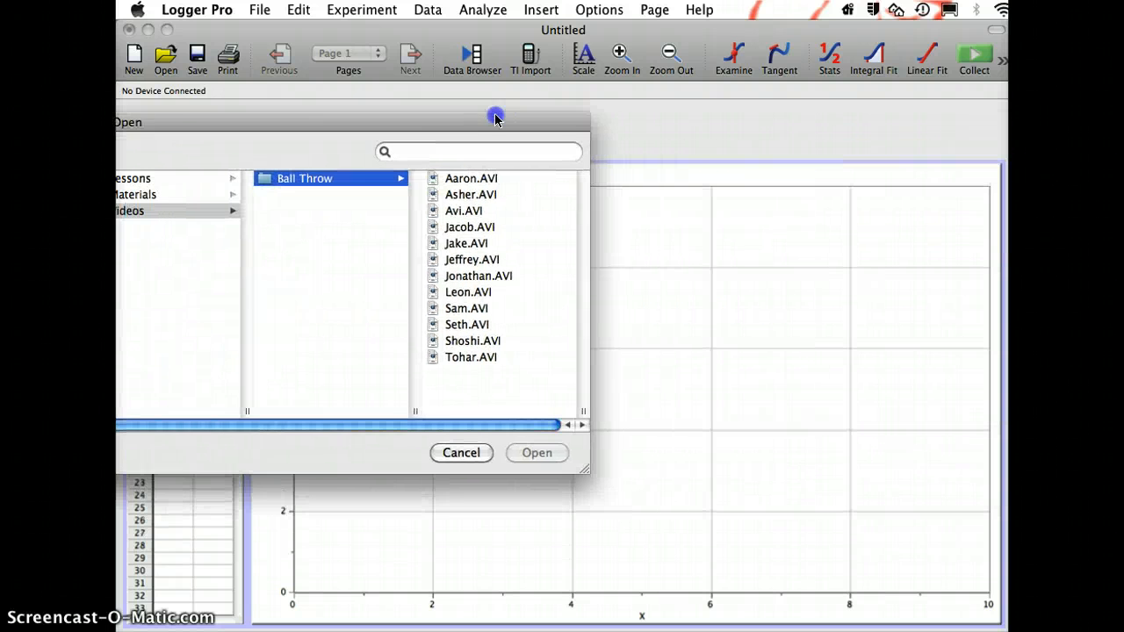
left_click(460, 176)
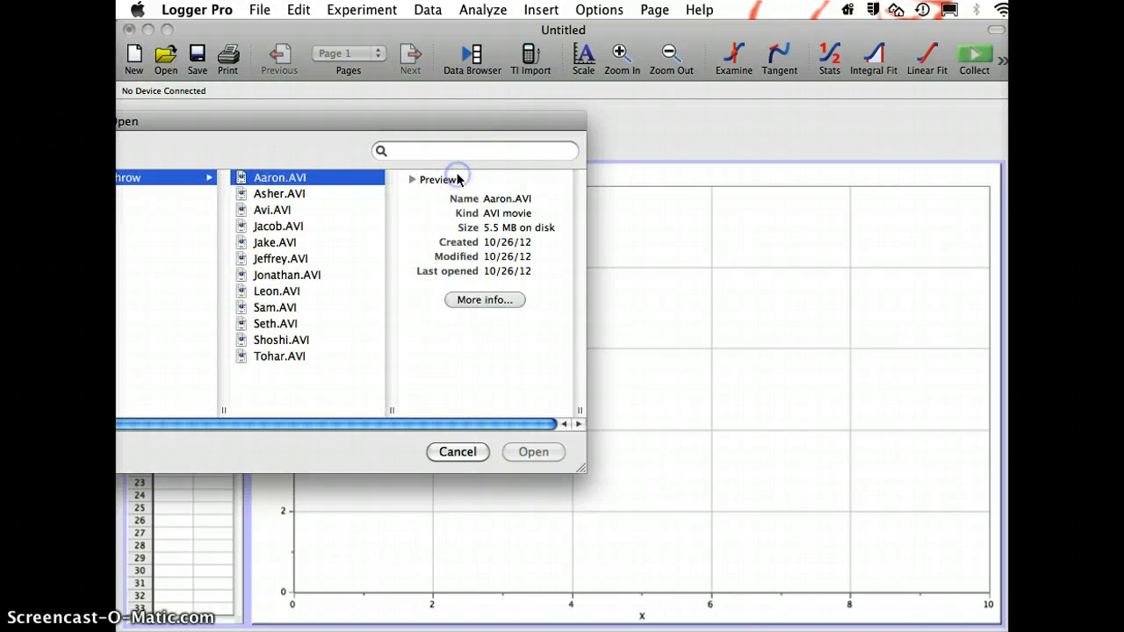
left_click(505, 454)
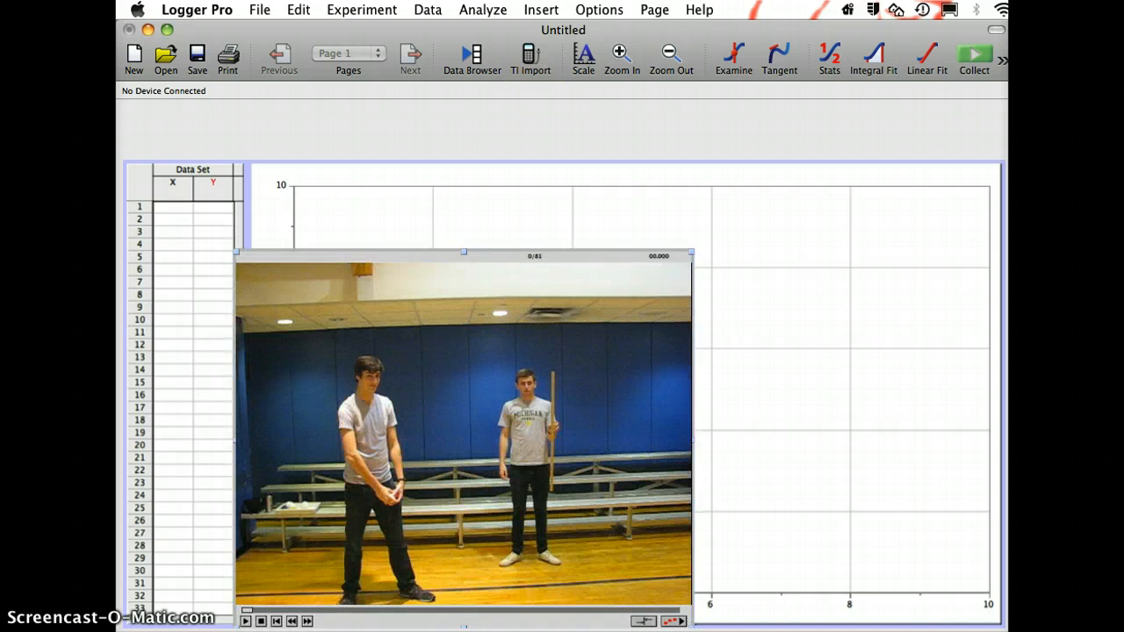
- Auto-arrange the page objects and enable video analysis for the inserted movie
left_click(650, 9)
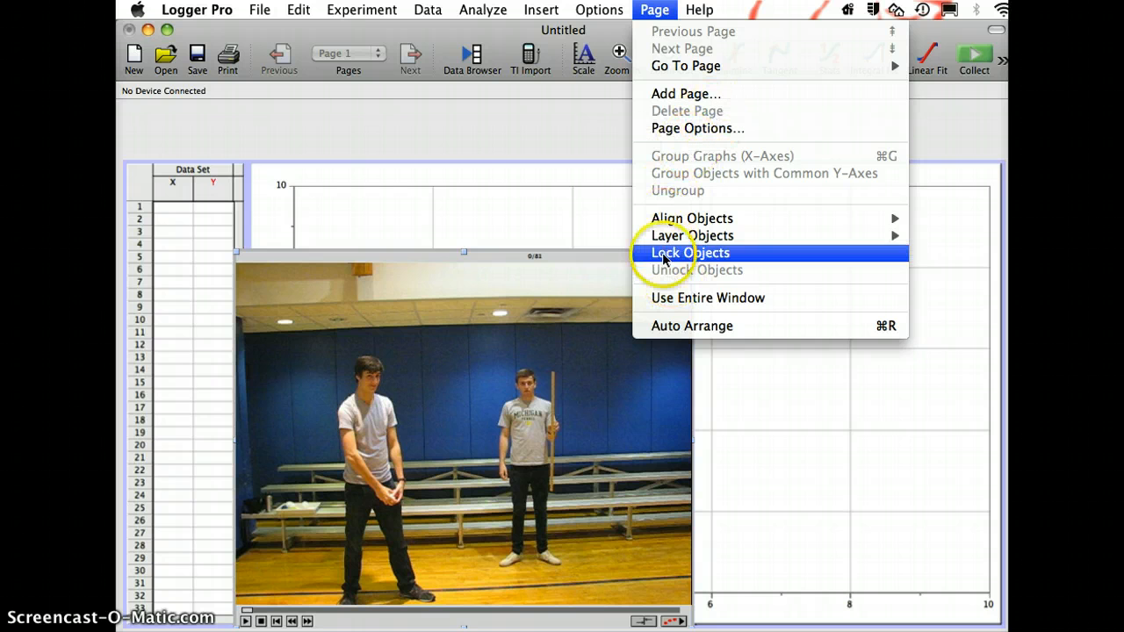
left_click(668, 326)
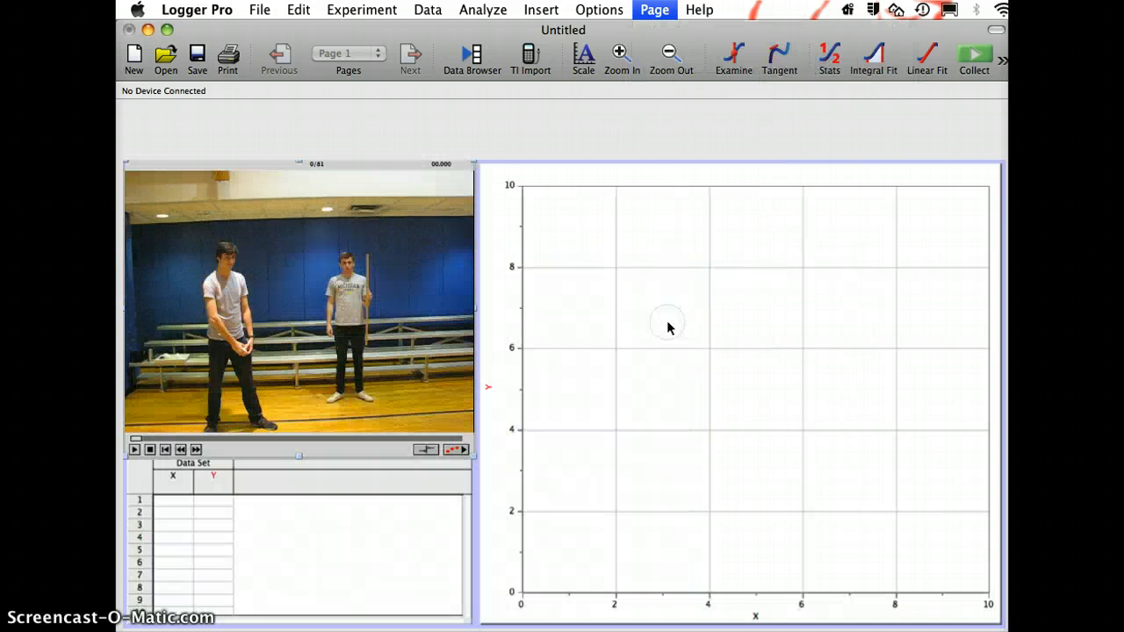
left_click(455, 452)
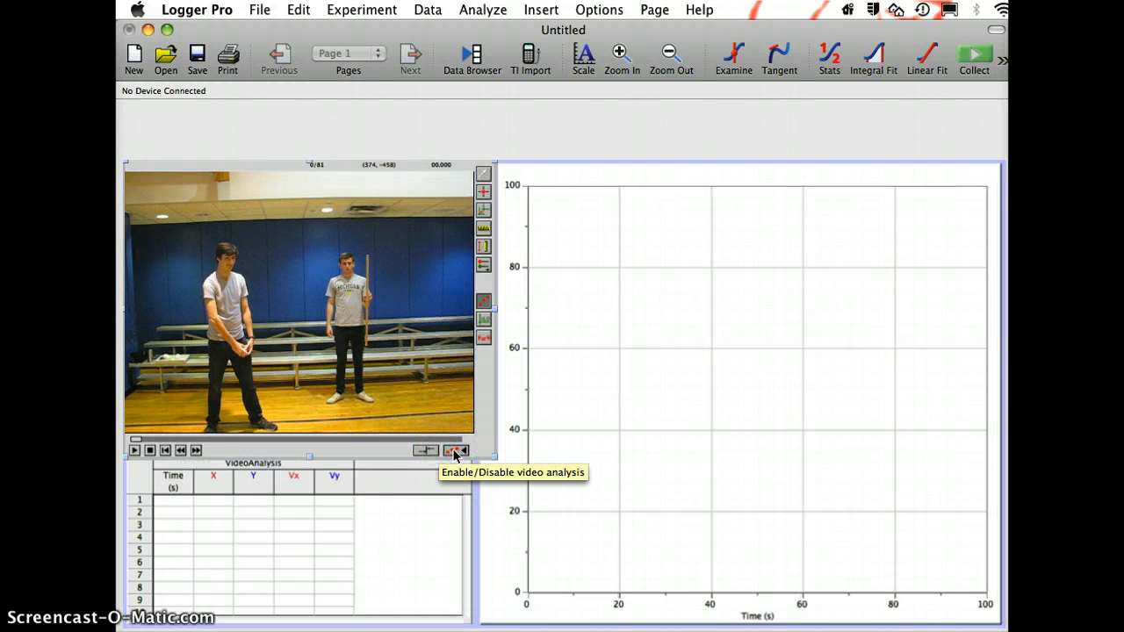
- Play the movie into the throw and step back frame by frame to frame 29 to examine the wind-up
left_click(133, 454)
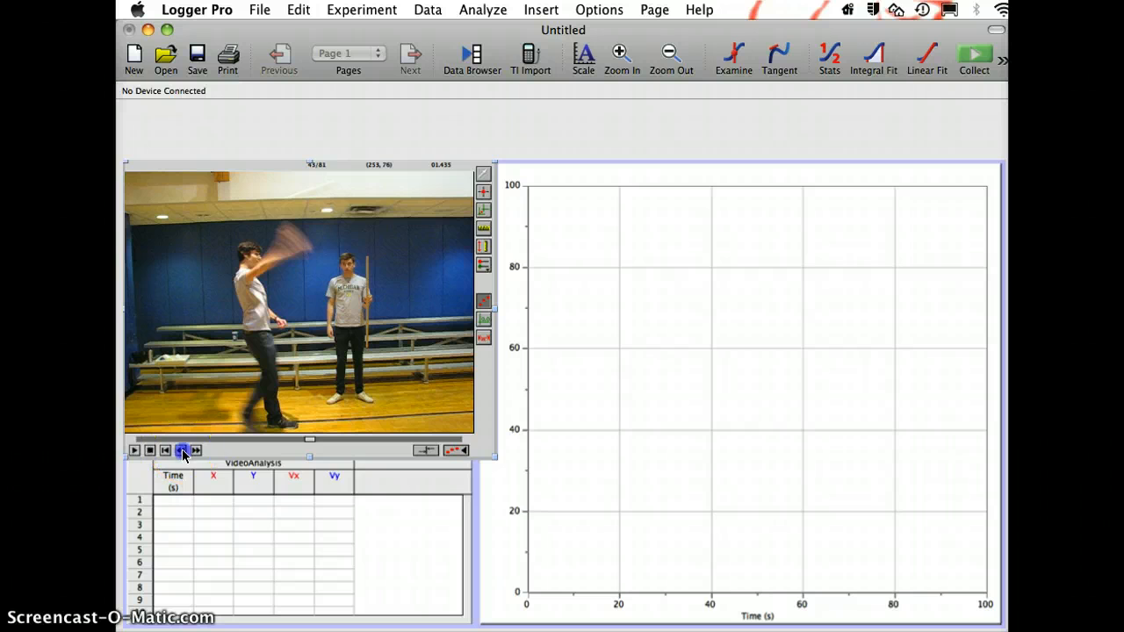
left_click(182, 451)
left_click(182, 450)
left_click(183, 450)
left_click(183, 450)
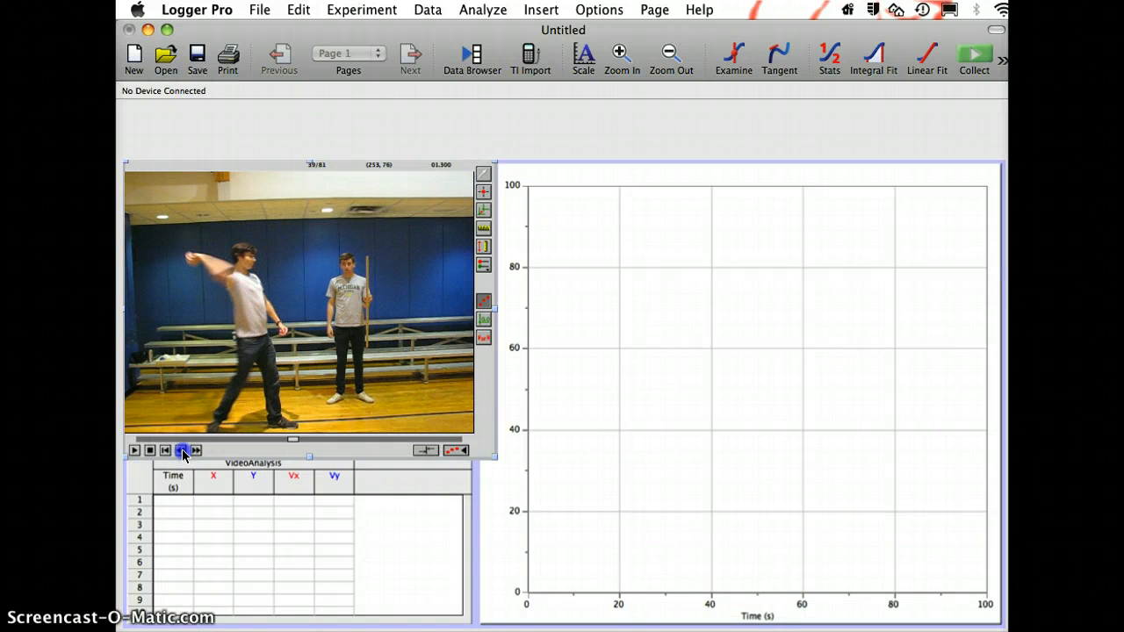
left_click(183, 451)
left_click(182, 451)
left_click(183, 450)
left_click(183, 451)
left_click(183, 451)
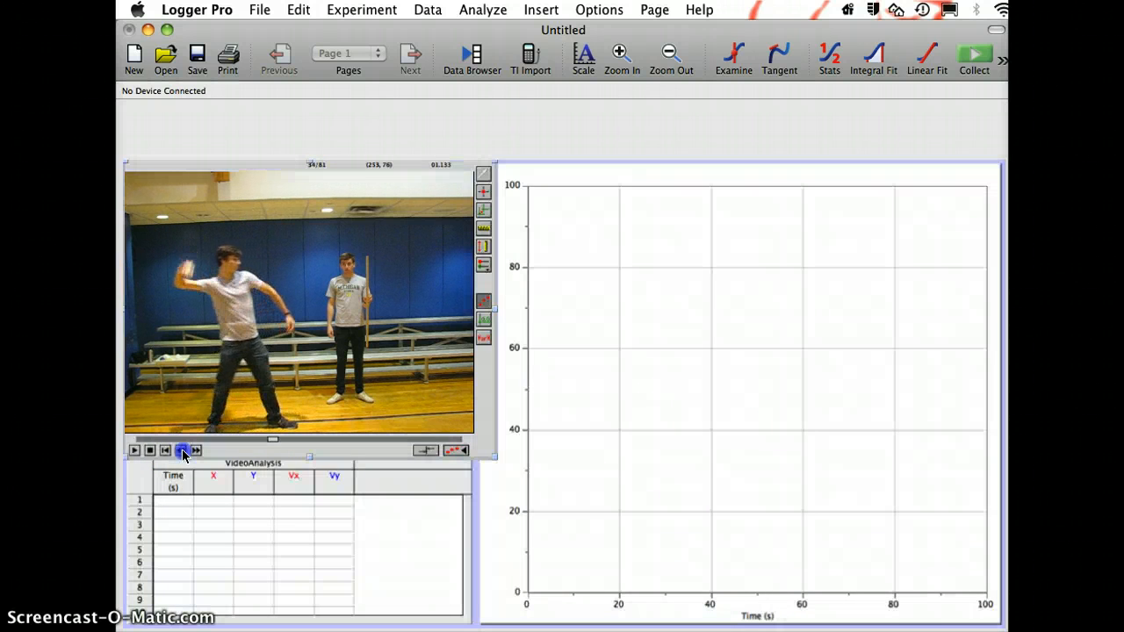
left_click(183, 451)
left_click(183, 450)
left_click(183, 451)
left_click(183, 450)
left_click(183, 450)
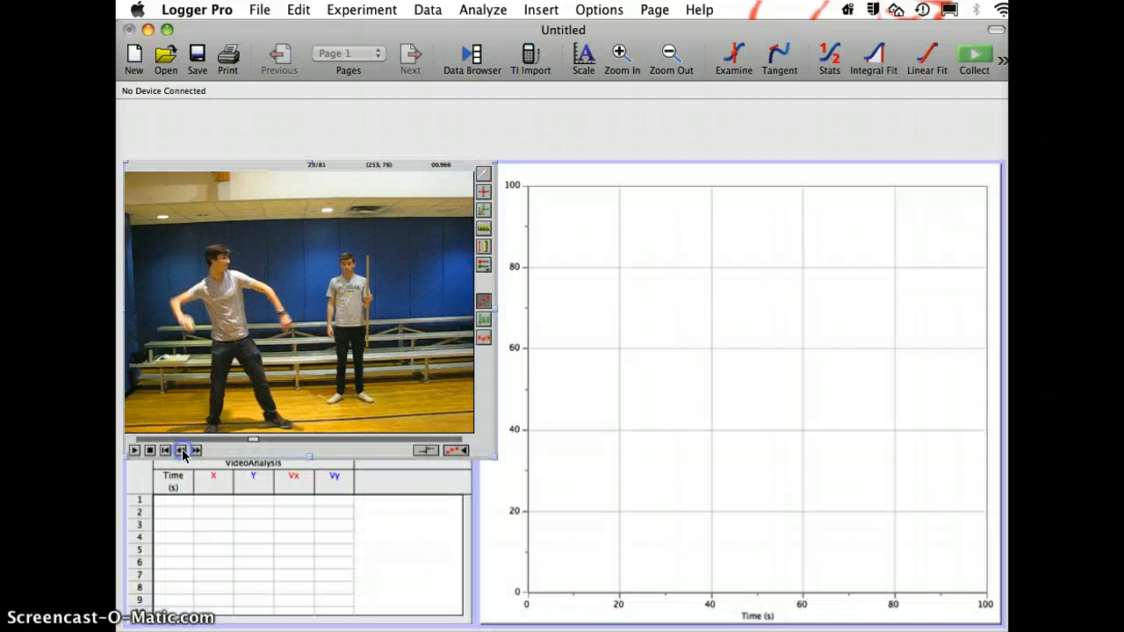
- Step the movie forward and back around the throwing motion and stop at frame 39 (1.300 s) as the starting frame
left_click(196, 451)
left_click(197, 450)
left_click(197, 451)
left_click(197, 450)
left_click(197, 451)
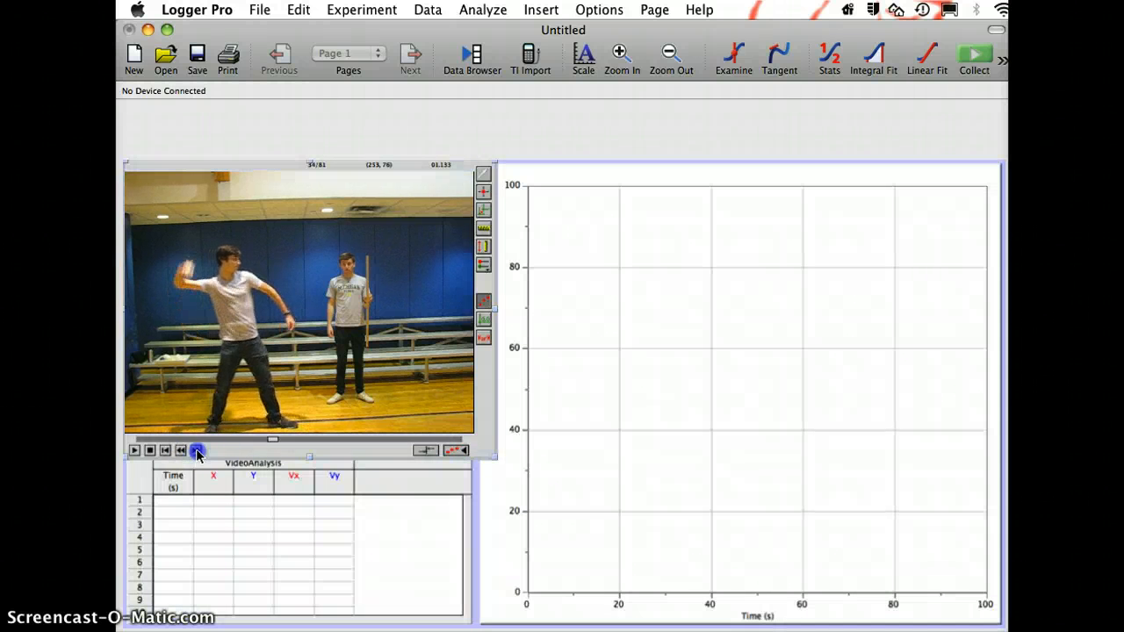
left_click(197, 451)
left_click(197, 451)
left_click(197, 451)
left_click(197, 451)
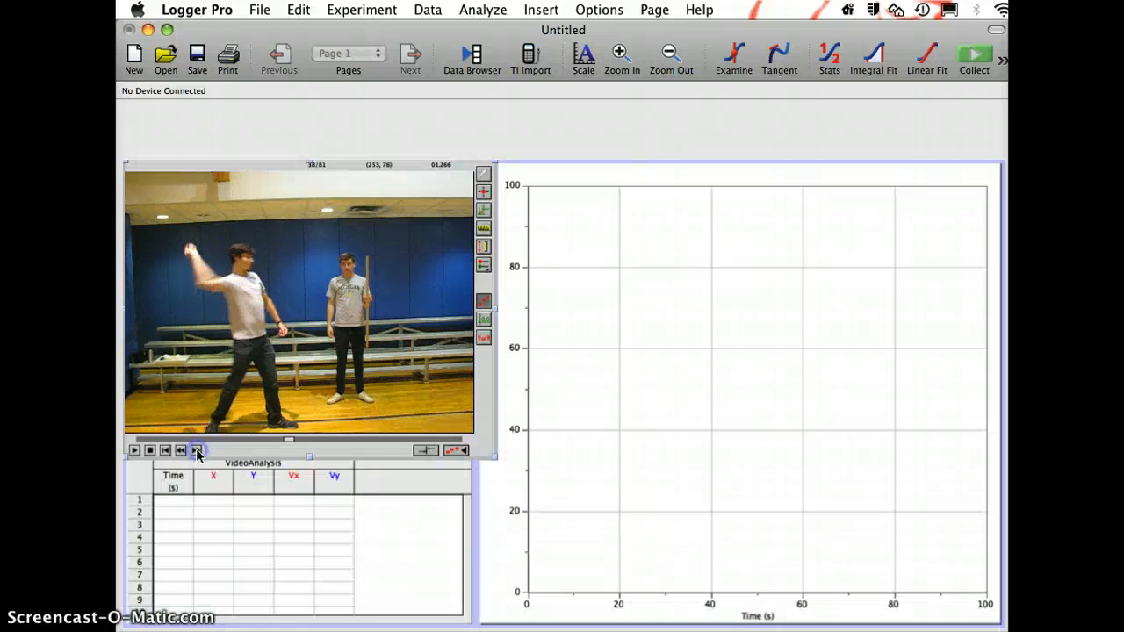
left_click(181, 451)
left_click(182, 451)
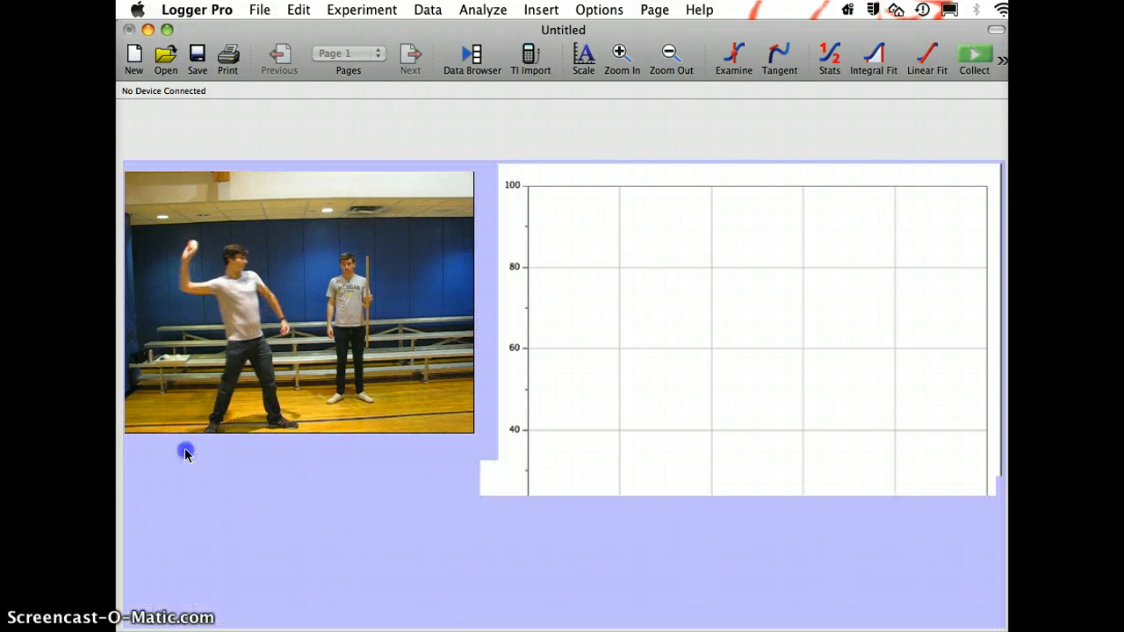
left_click(182, 451)
left_click(197, 451)
left_click(196, 450)
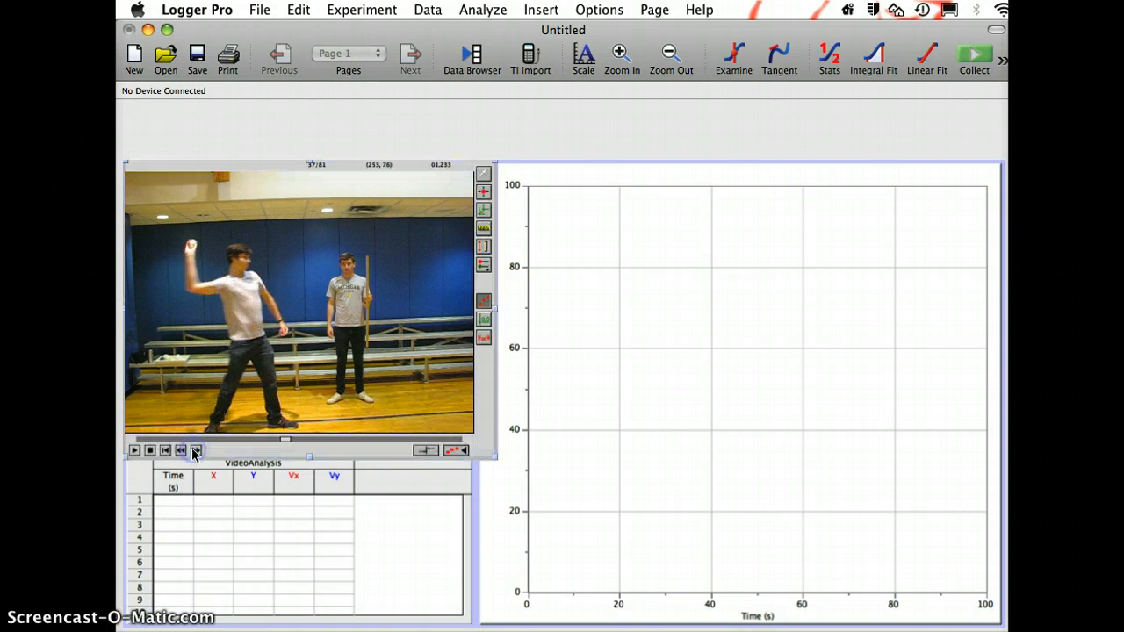
left_click(197, 451)
left_click(197, 451)
left_click(196, 451)
left_click(197, 451)
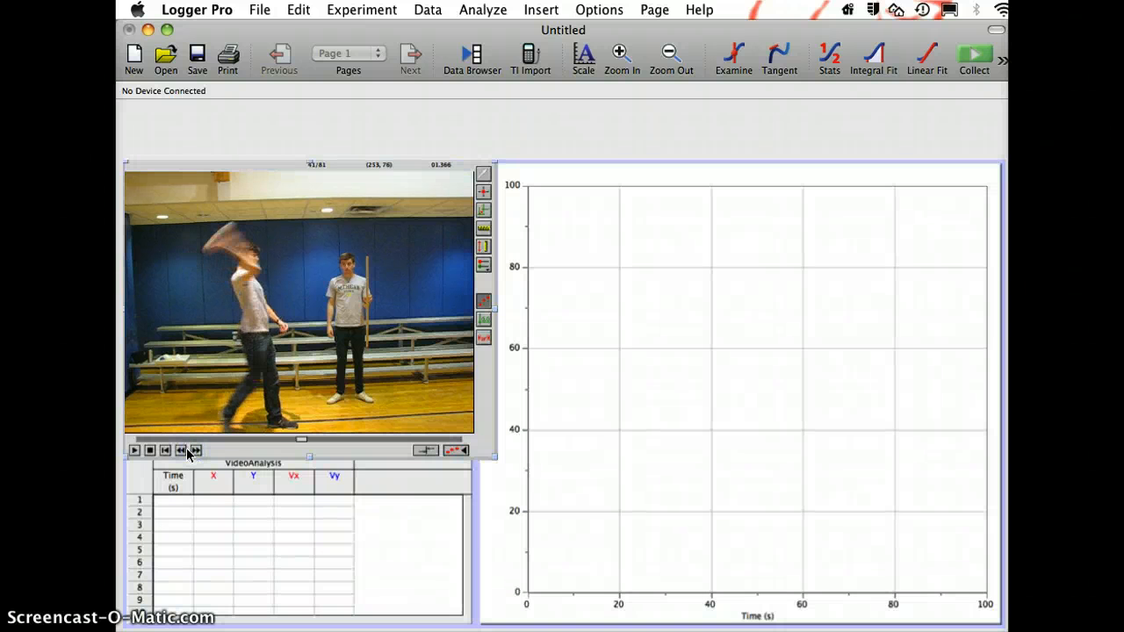
left_click(182, 450)
left_click(182, 451)
left_click(181, 450)
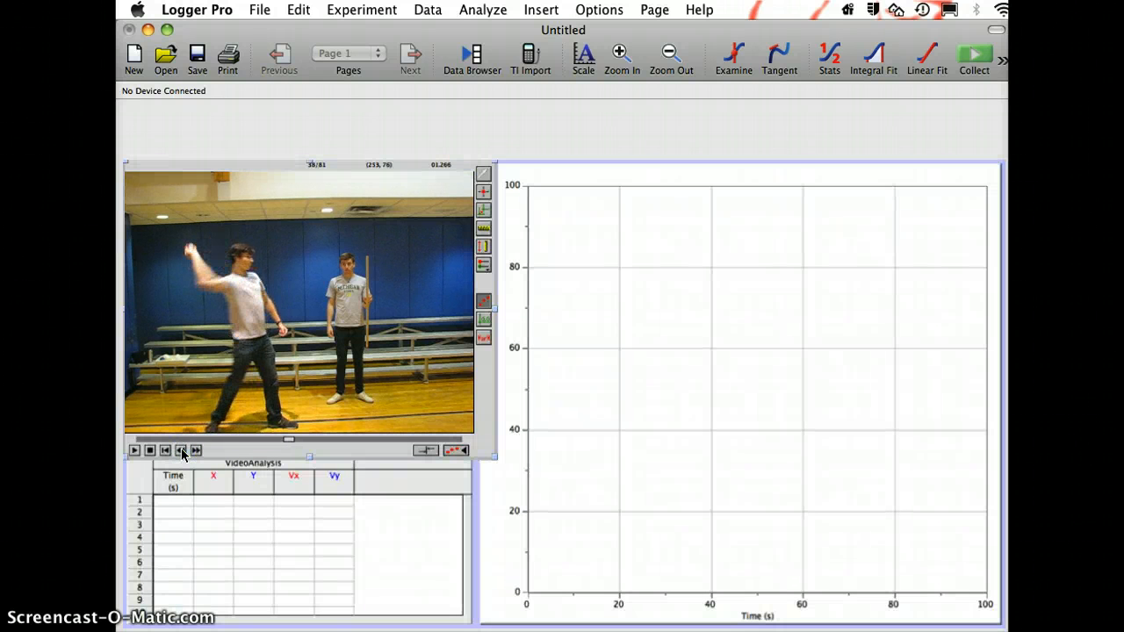
left_click(197, 451)
left_click(197, 451)
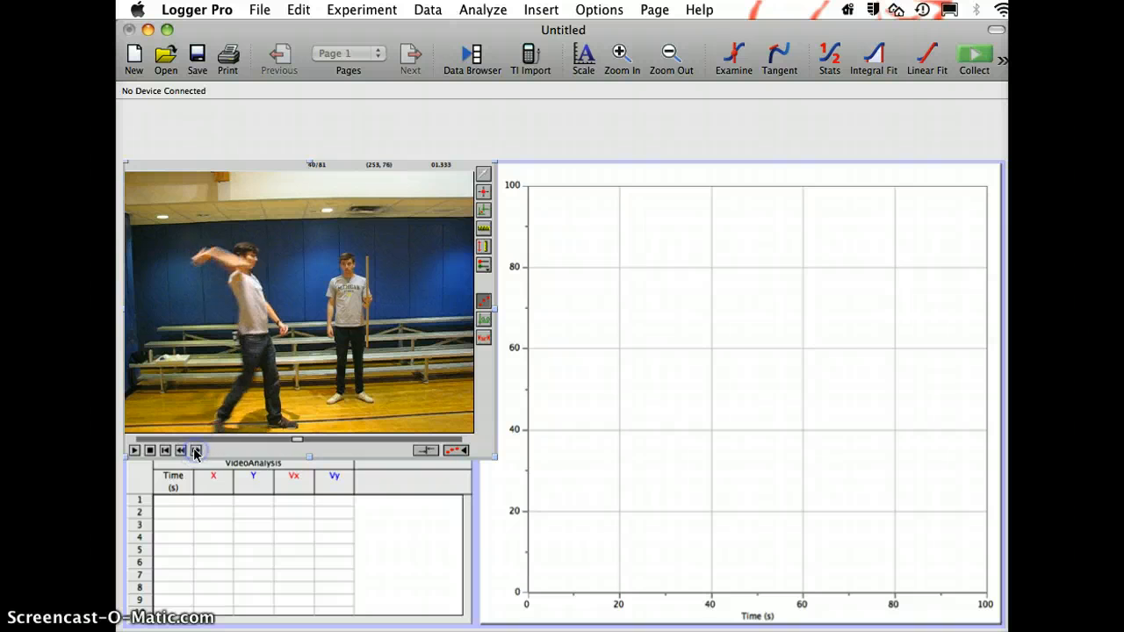
left_click(182, 450)
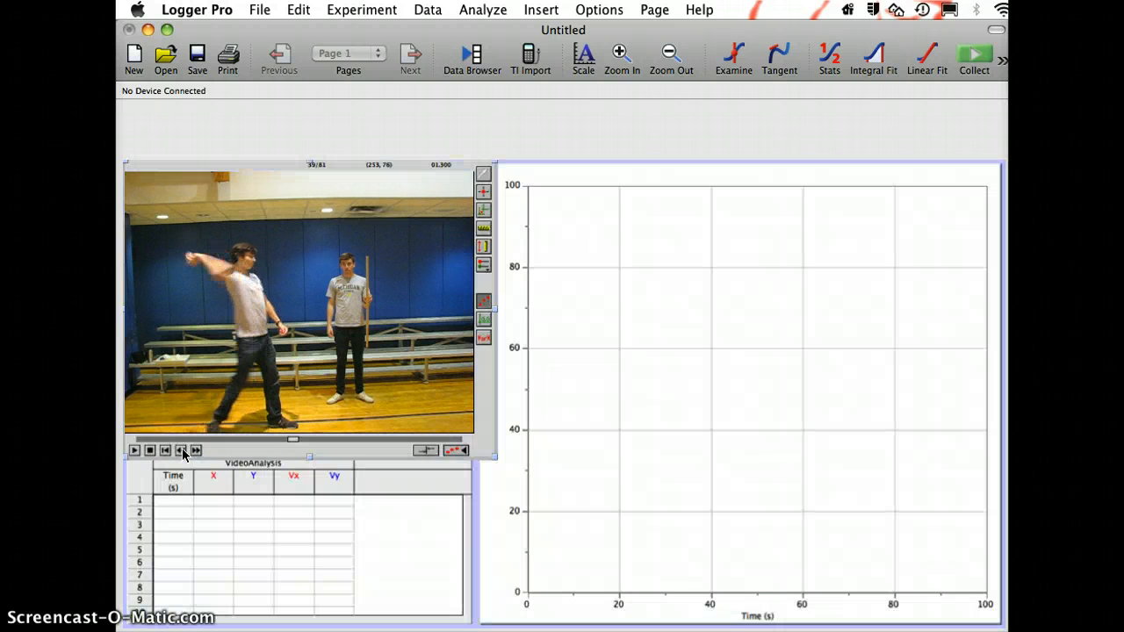
- Set the movie scale along the upright stick held by the second person, with a distance of .8 m
left_click(483, 235)
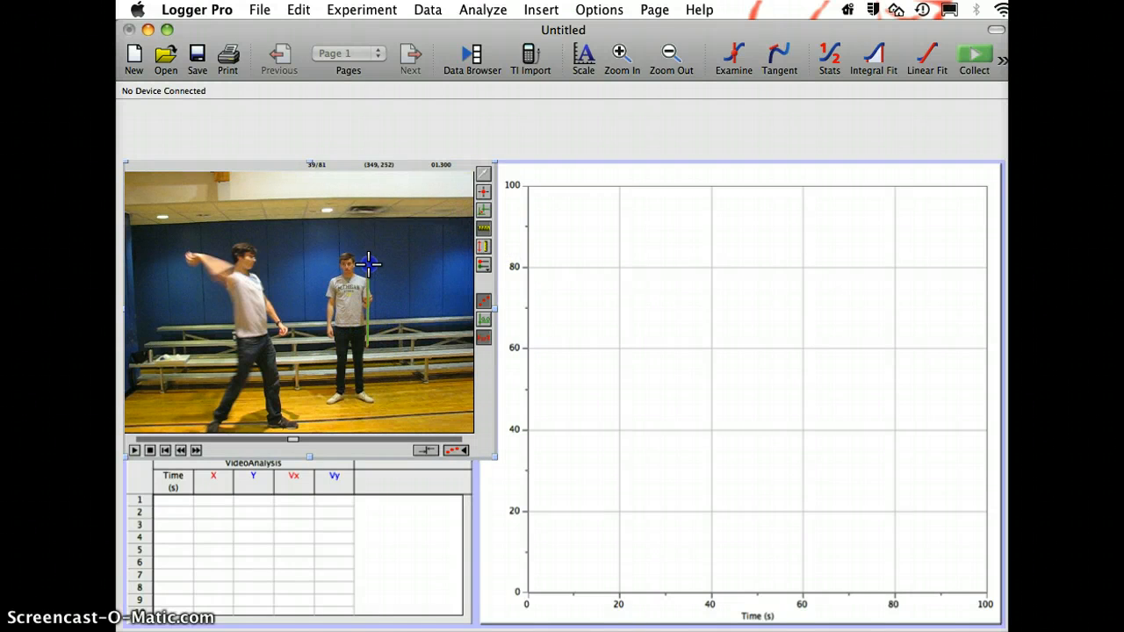
left_click_drag(368, 256, 367, 256)
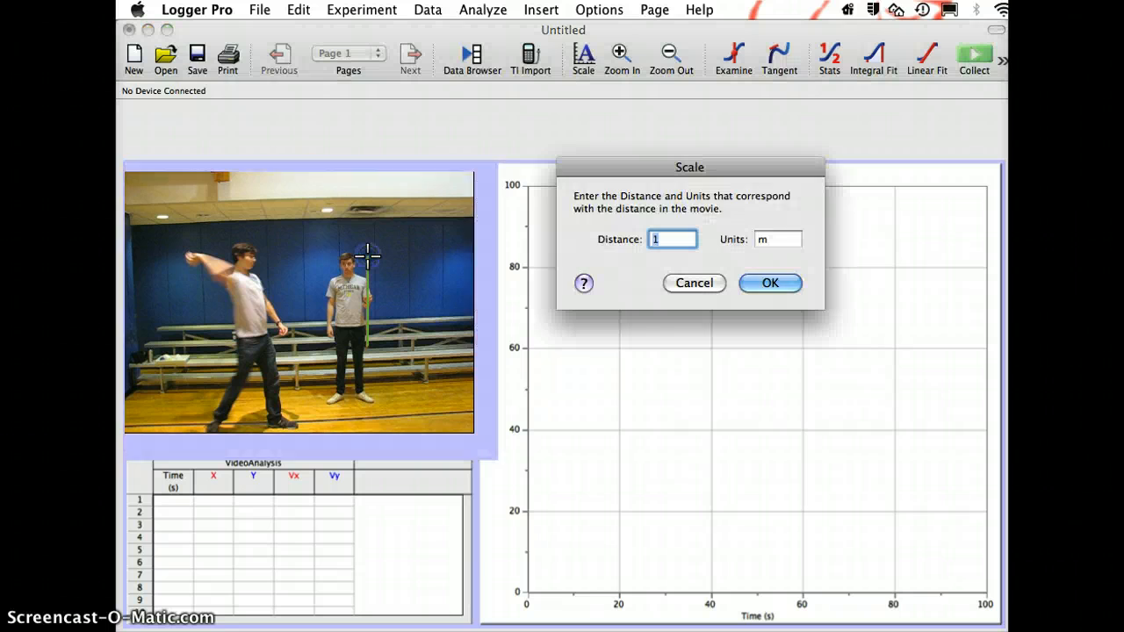
left_click_drag(636, 171, 581, 231)
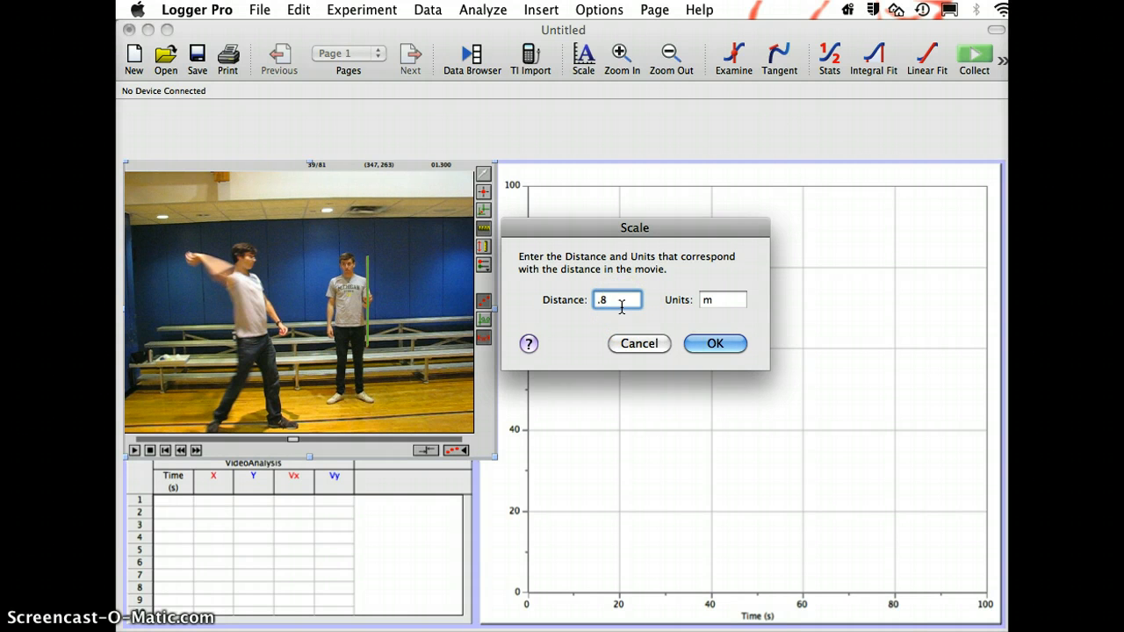
left_click(703, 348)
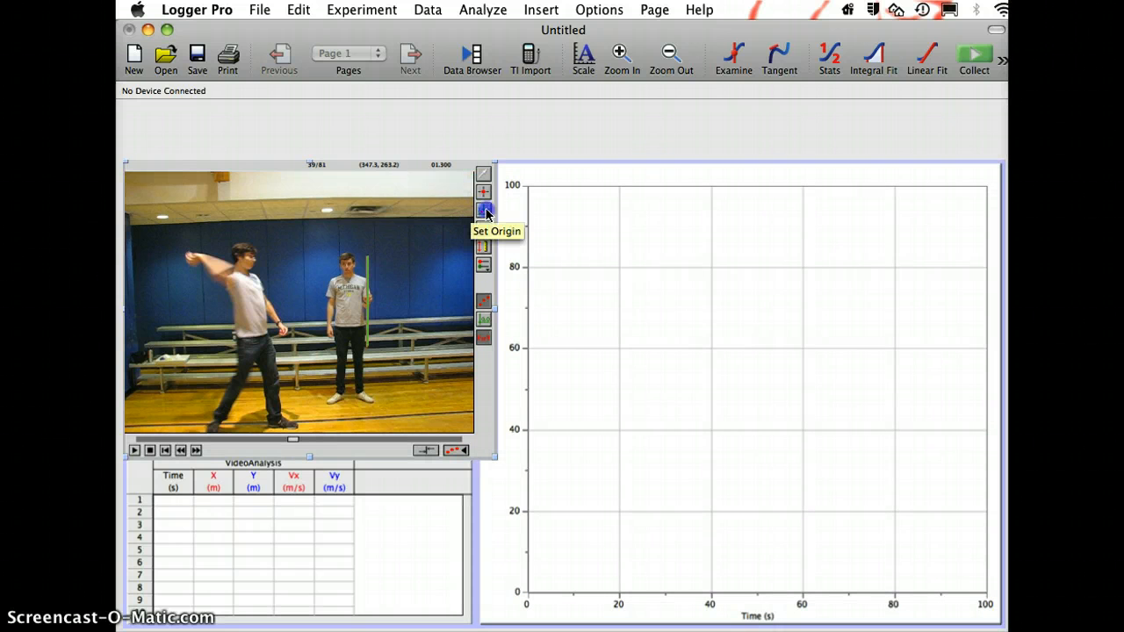
- Place the coordinate origin just below the thrower's raised hand in frame 39
left_click(190, 263)
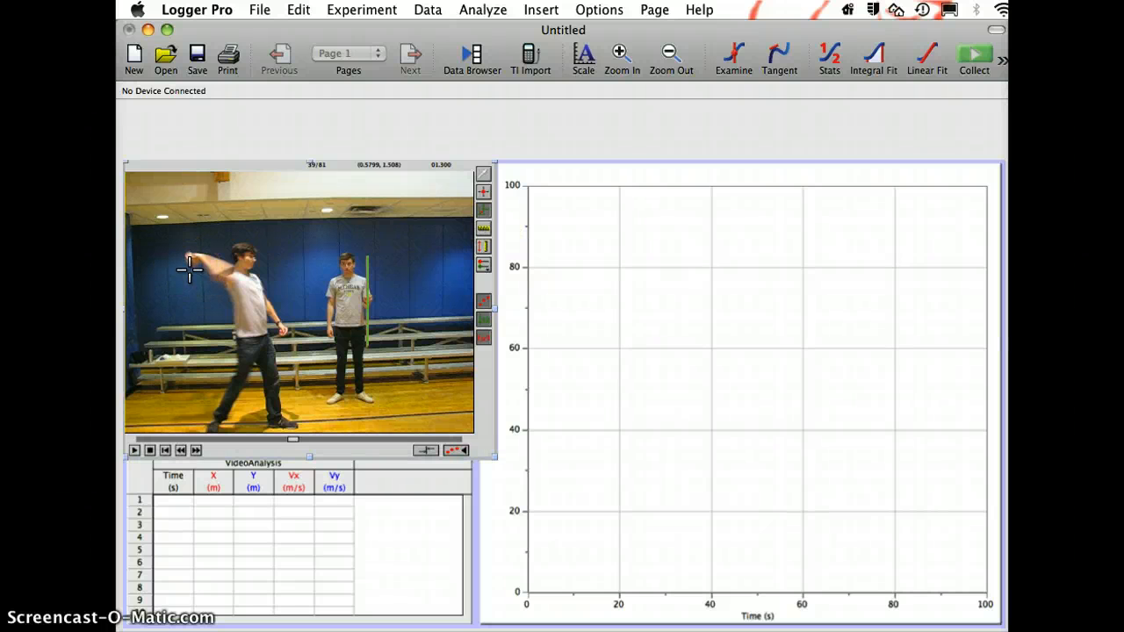
left_click(190, 269)
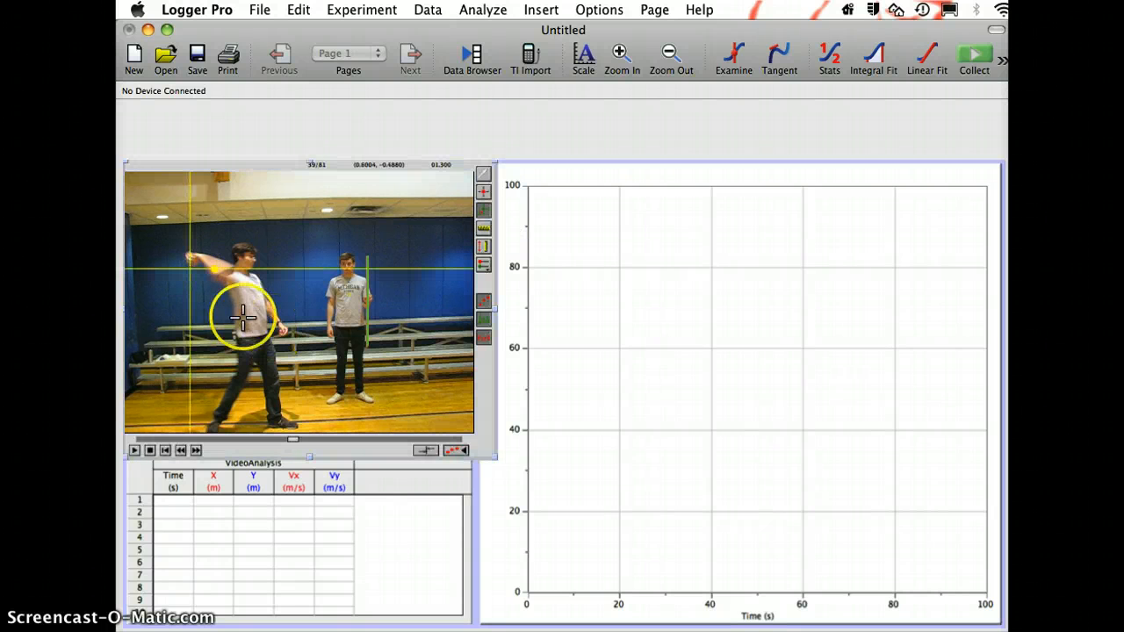
- Mark the ball in the thrower's hand in four consecutive movie frames, from 1.300 s through 1.400 s
left_click(483, 195)
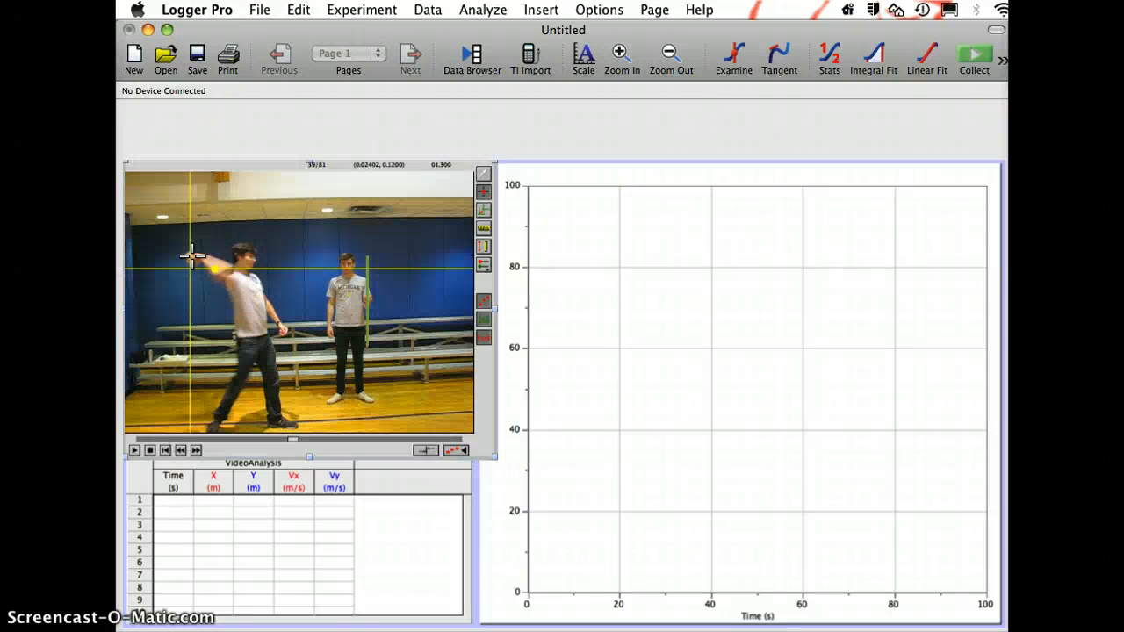
left_click(191, 256)
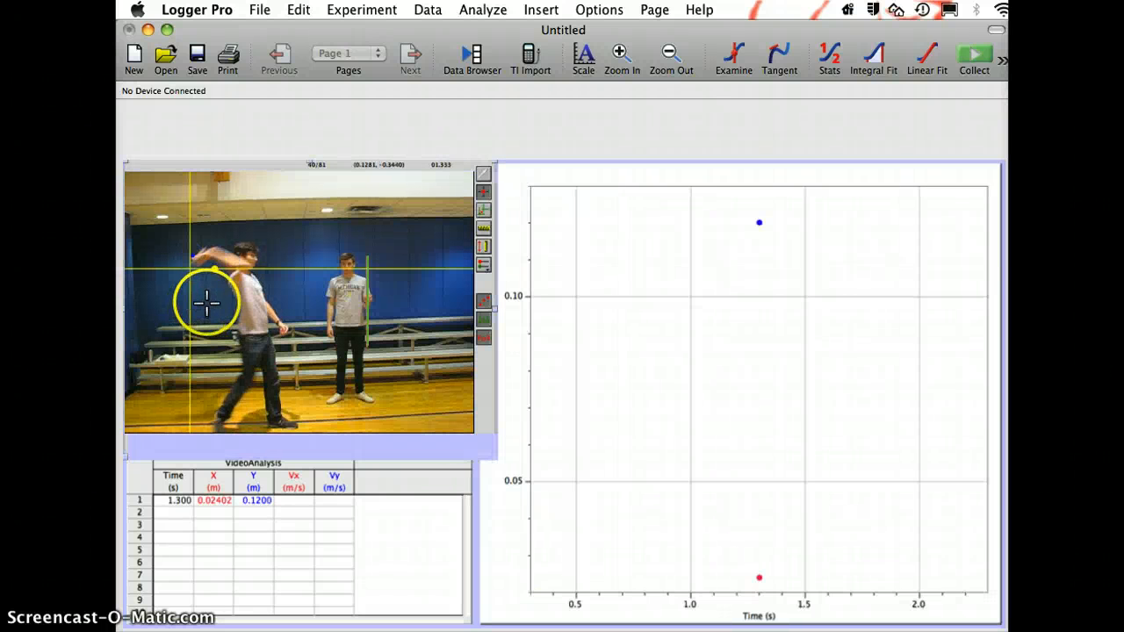
left_click(206, 252)
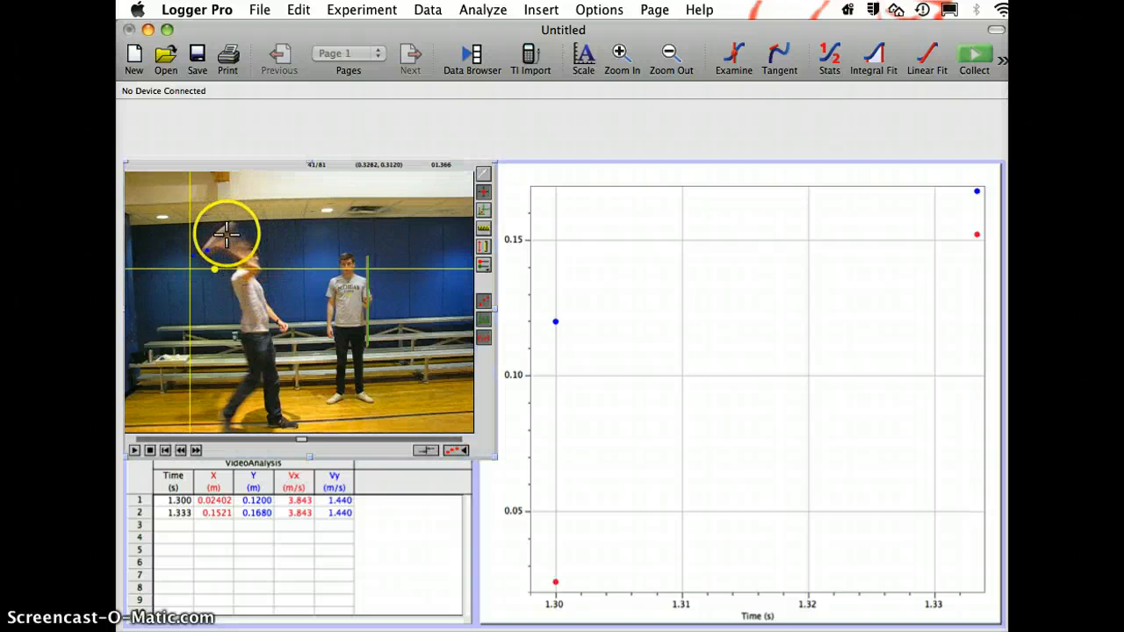
left_click(226, 234)
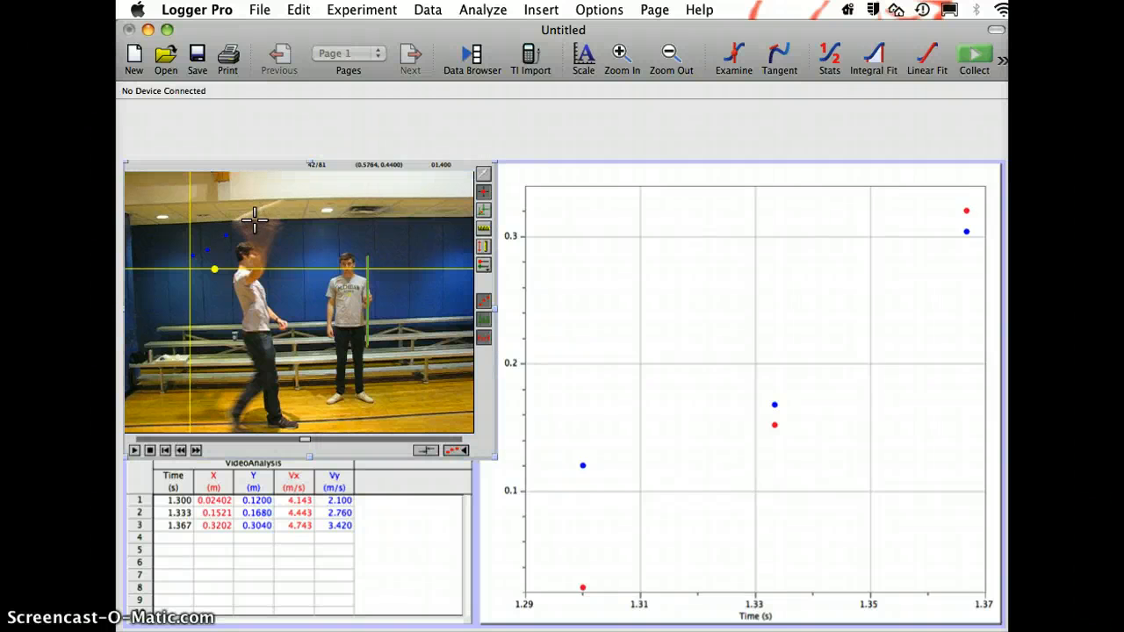
left_click(256, 216)
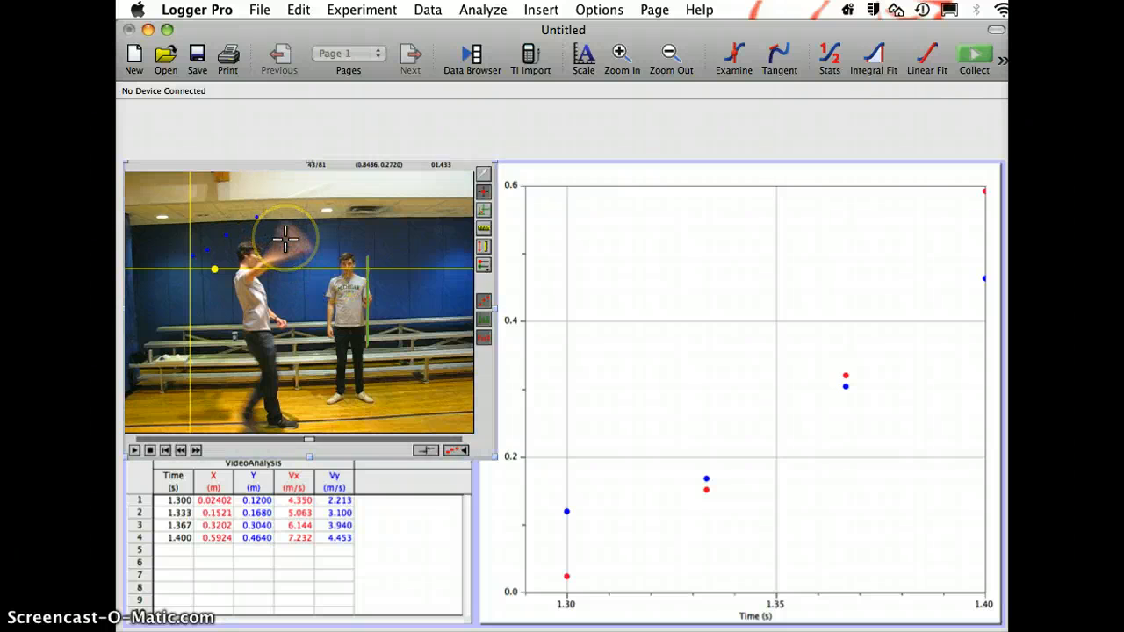
- Plot only X Velocity against time on the graph
left_click(507, 285)
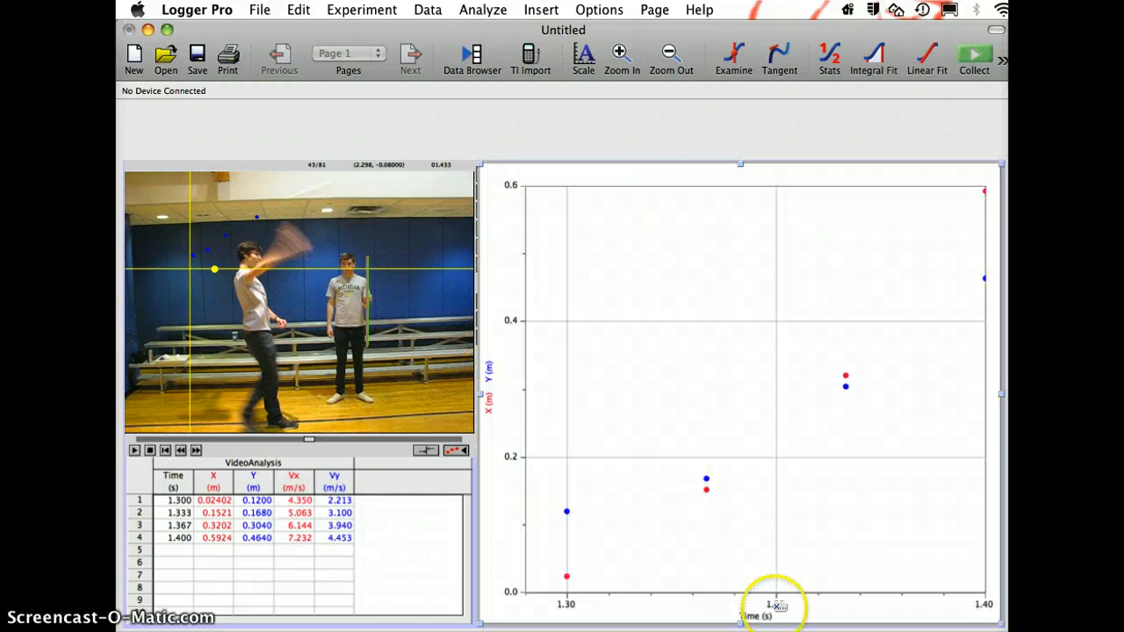
mouse_move(742, 623)
left_mouse_down()
mouse_move(745, 600)
mouse_move(743, 623)
left_mouse_up()
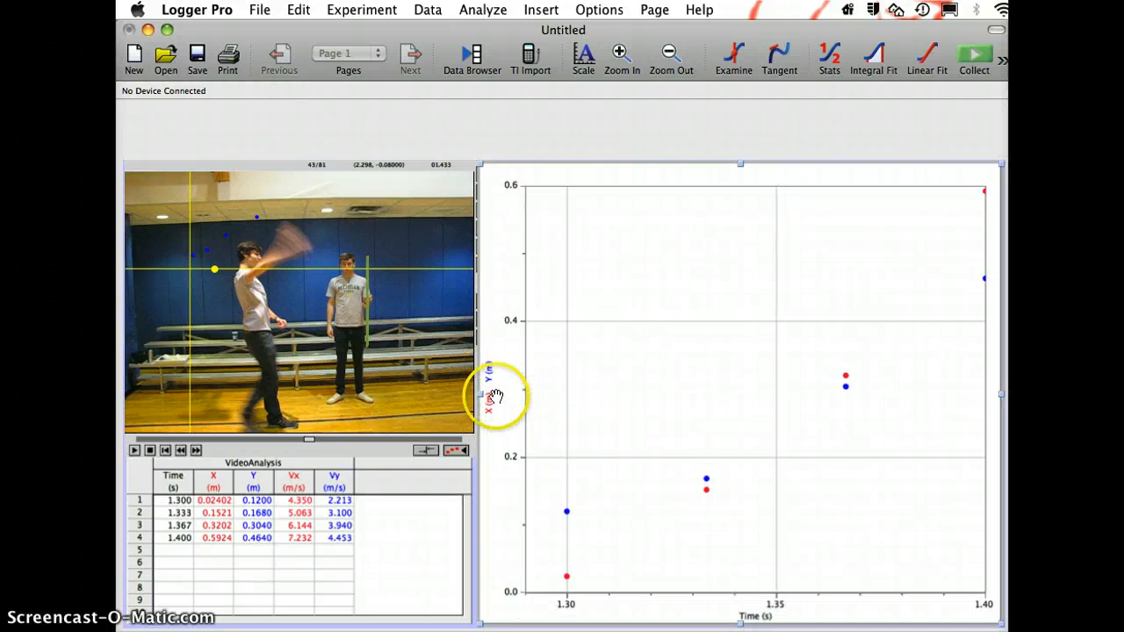
left_click(500, 398)
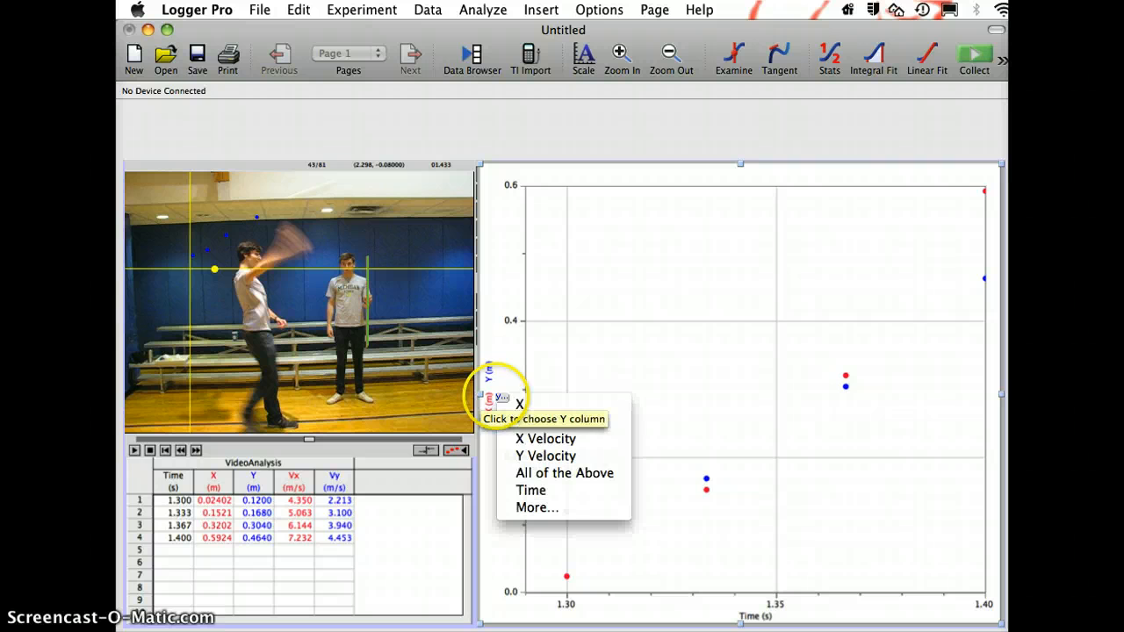
left_click(512, 440)
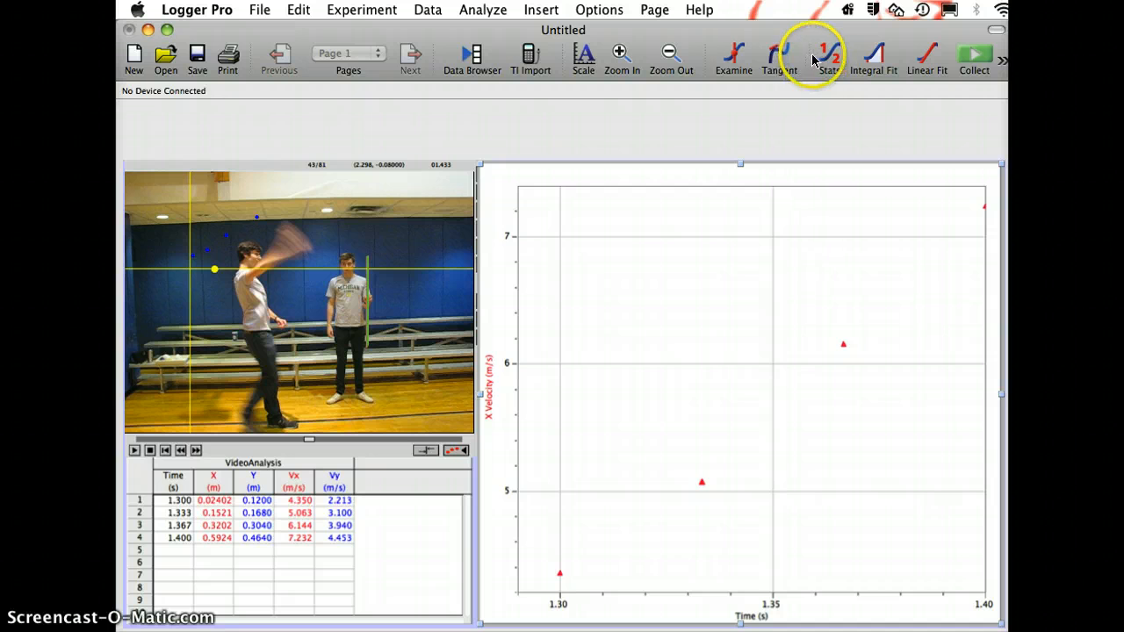
- Examine the tangent slope of the X velocity data at 1.300 s and remove the tangent read-out
left_click(761, 54)
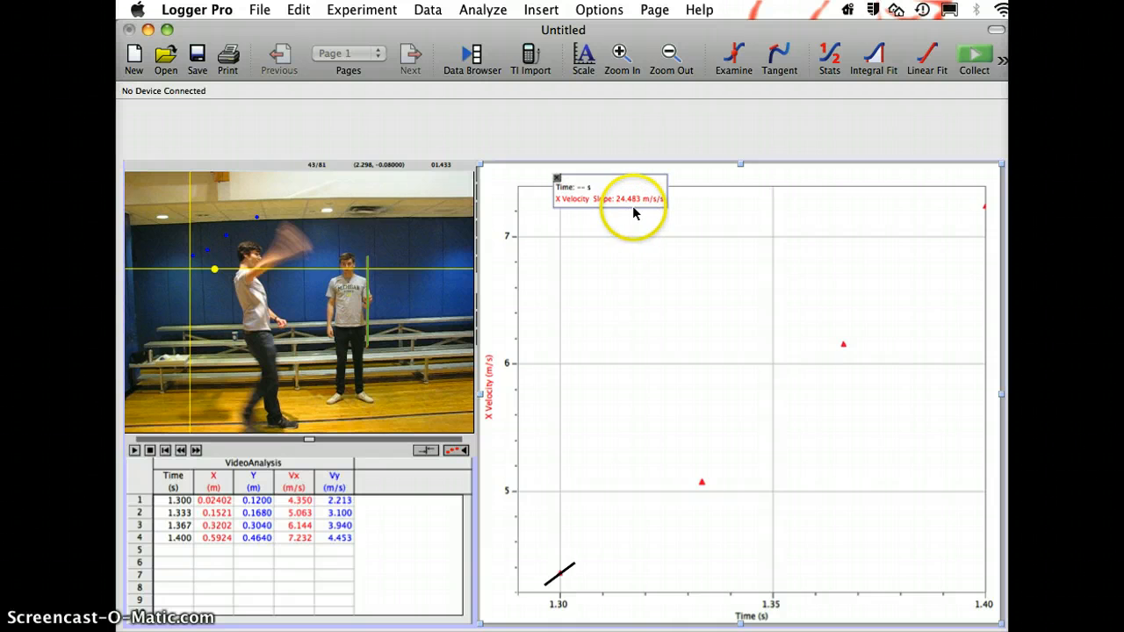
left_click(702, 483)
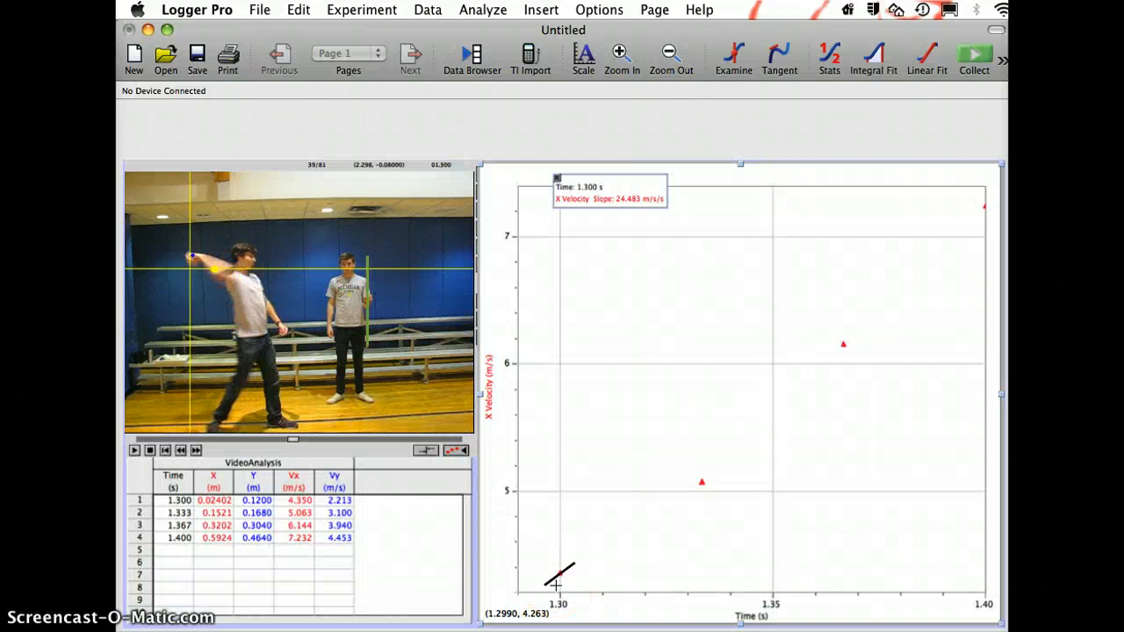
mouse_move(559, 582)
left_mouse_down()
mouse_move(712, 525)
mouse_move(966, 216)
mouse_move(567, 493)
mouse_move(715, 465)
mouse_move(998, 250)
mouse_move(655, 489)
mouse_move(556, 180)
left_mouse_up()
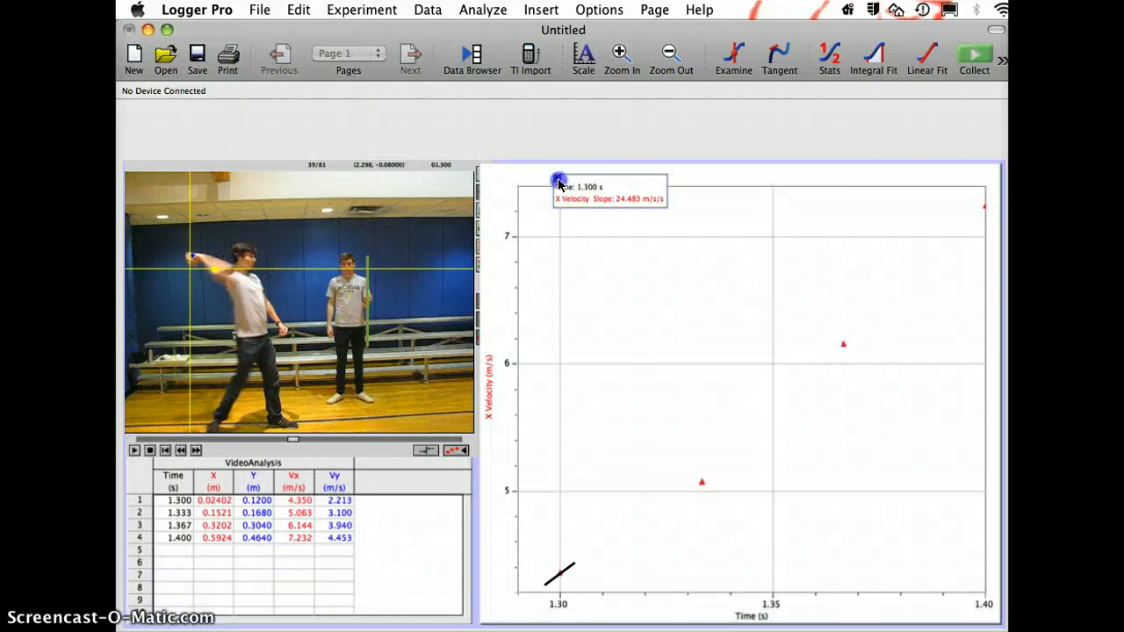
left_click(557, 179)
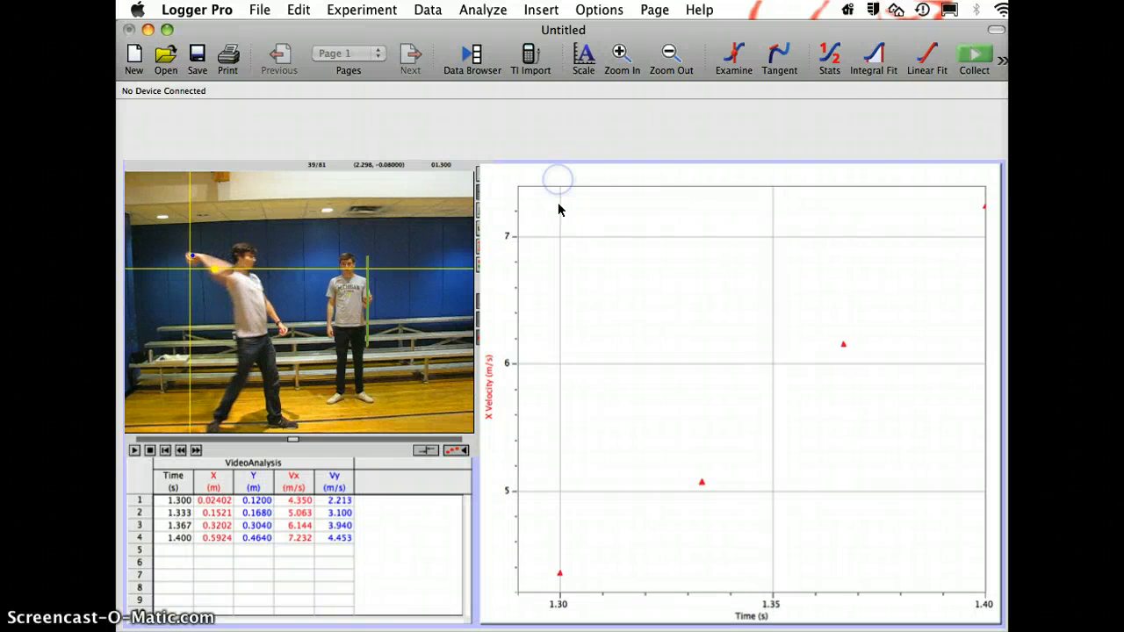
- Apply a linear fit to the X velocity data to read its slope, and remove the fit
left_click(925, 56)
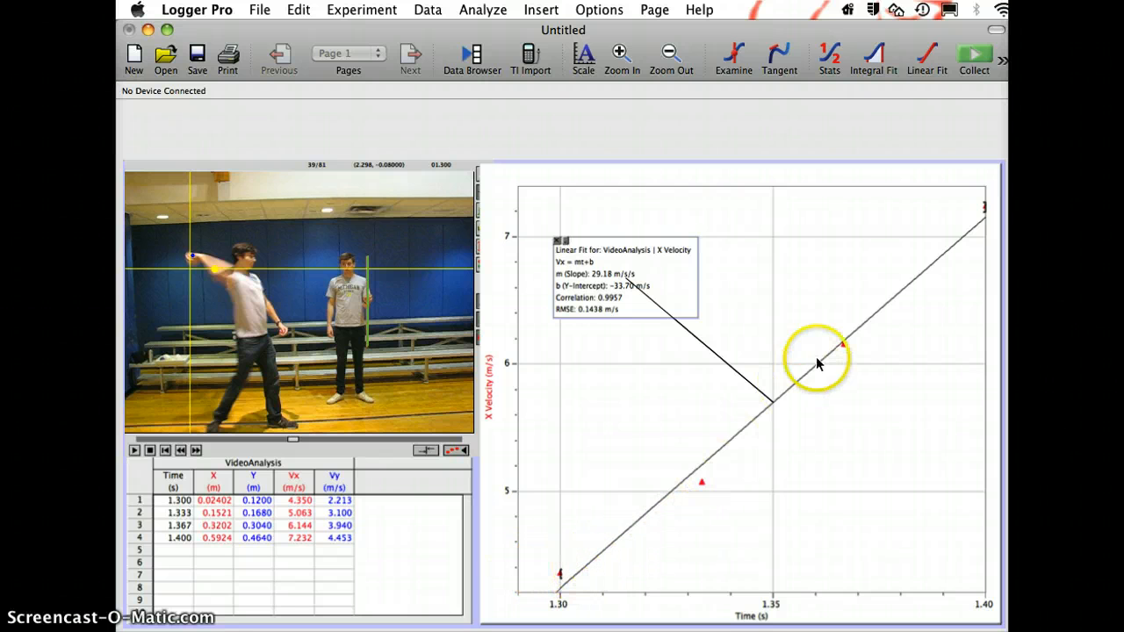
left_click(560, 241)
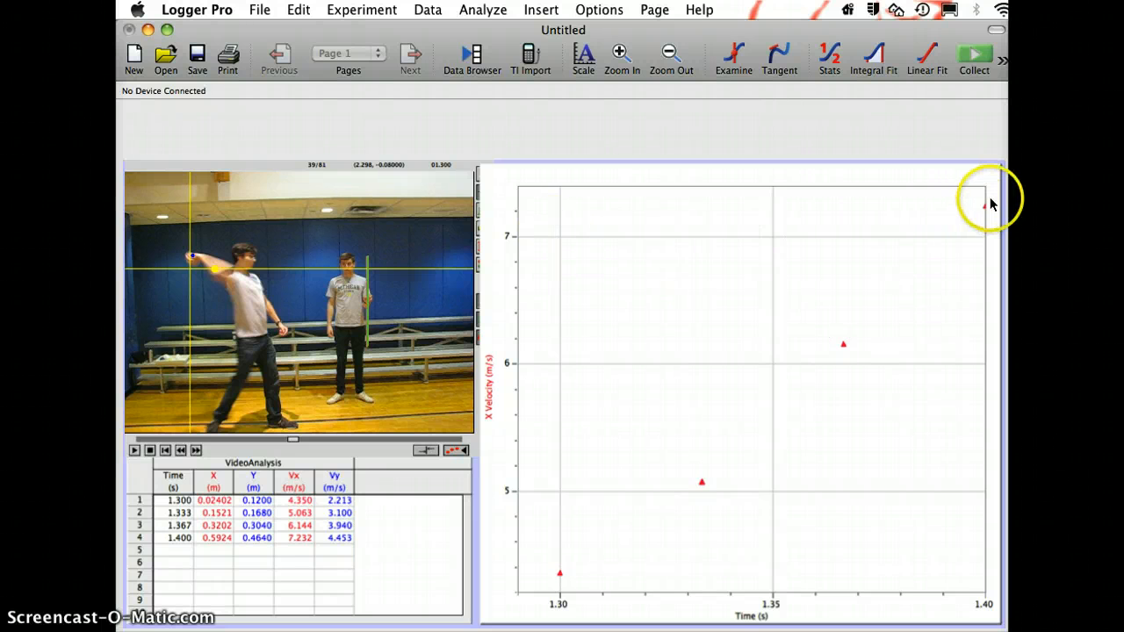